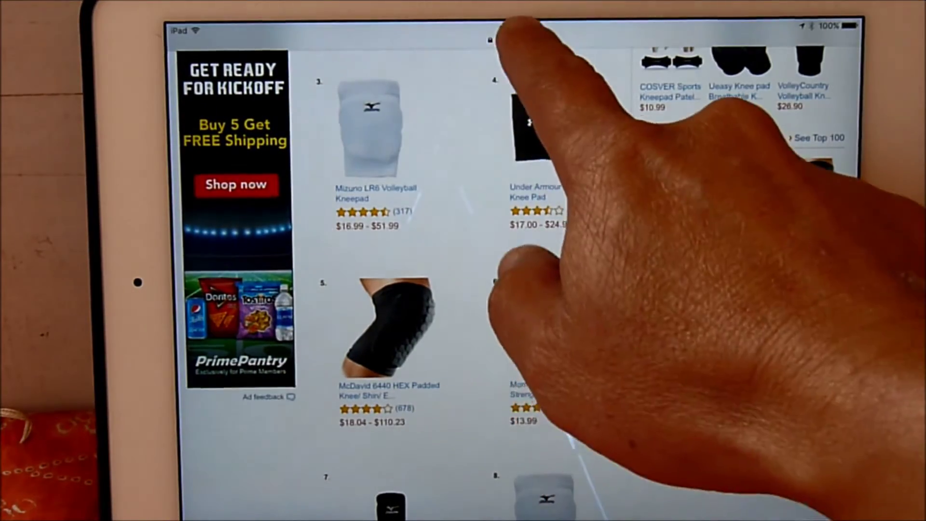
- Load the dognmonkey.com Audi blog in Safari and bring up its print options
{"action": "left_click", "coordinate": [517, 33]}
{"action": "left_click", "coordinate": [514, 47]}
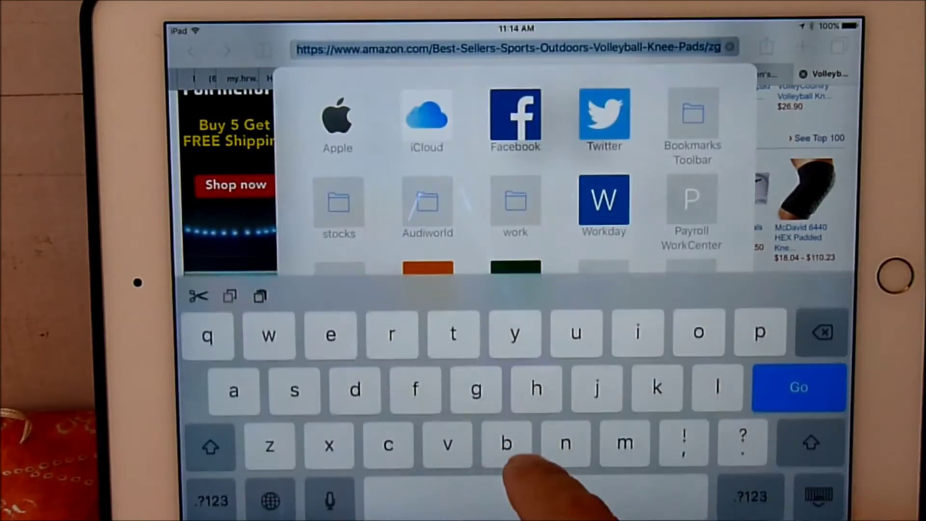
{"action": "left_click", "coordinate": [428, 267]}
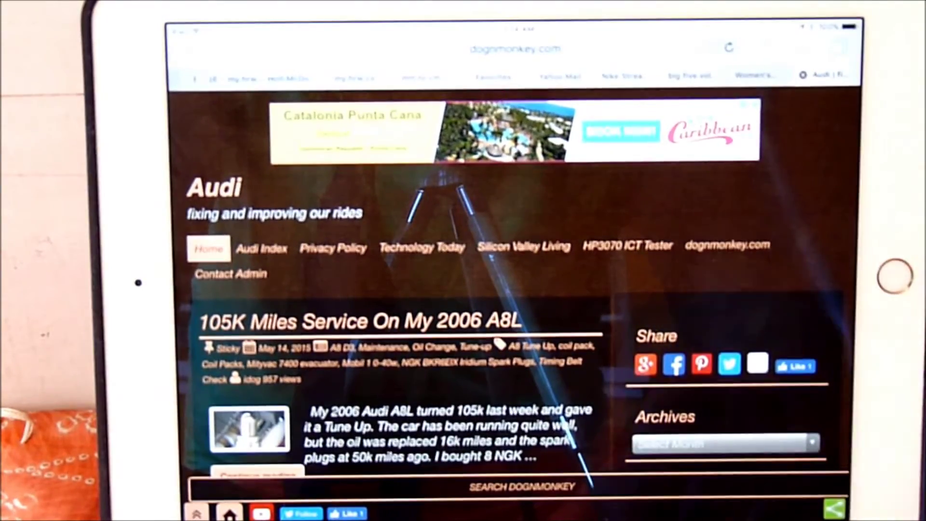
{"action": "left_click", "coordinate": [766, 46]}
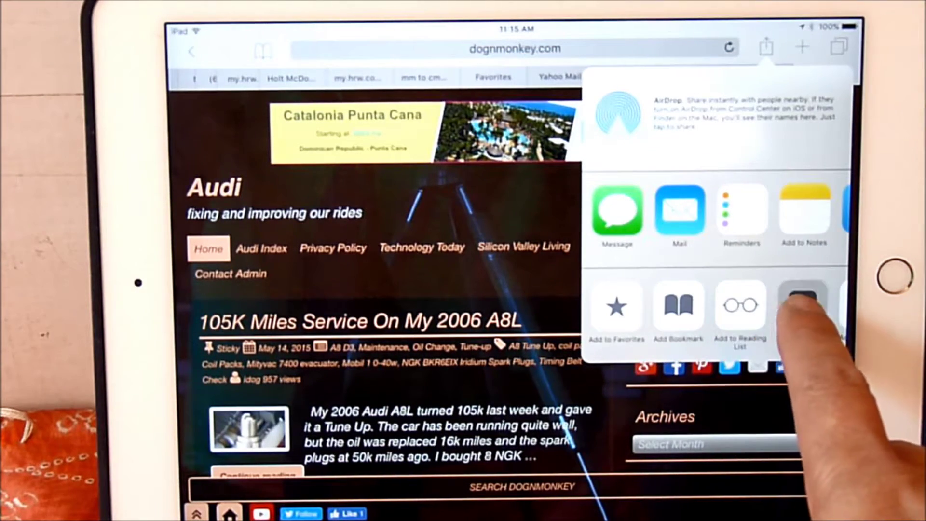
{"action": "left_click_drag", "start_coordinate": [796, 310], "coordinate": [655, 319]}
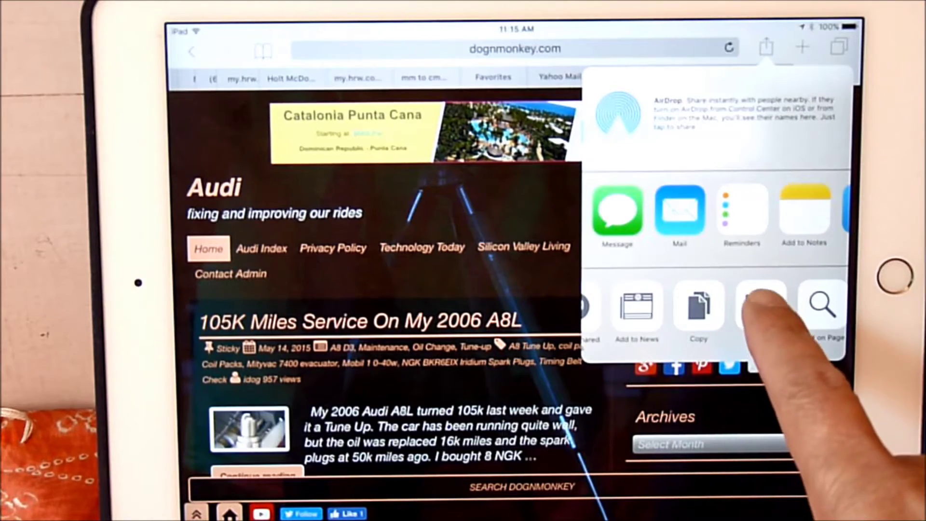
{"action": "left_click", "coordinate": [761, 305]}
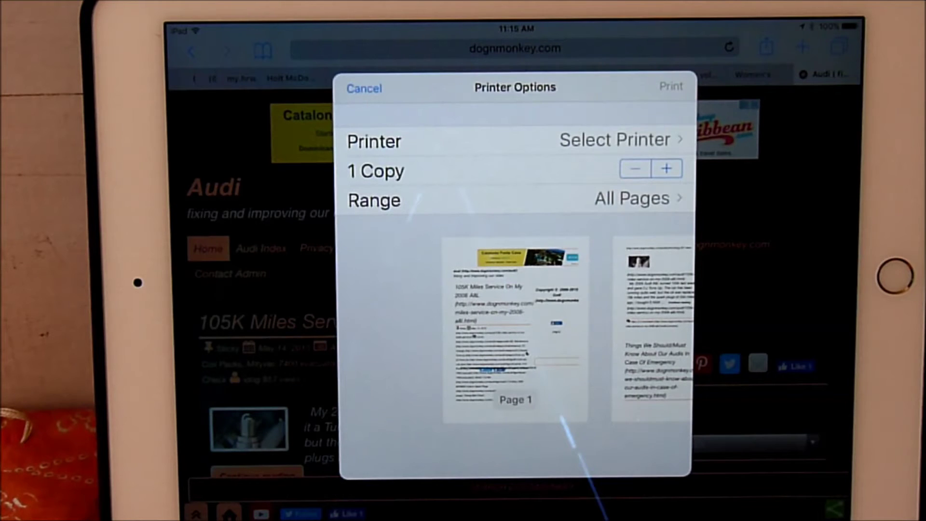
- Select the Brother MFC-J485DW as printer and flip through the page previews
{"action": "left_click", "coordinate": [579, 139]}
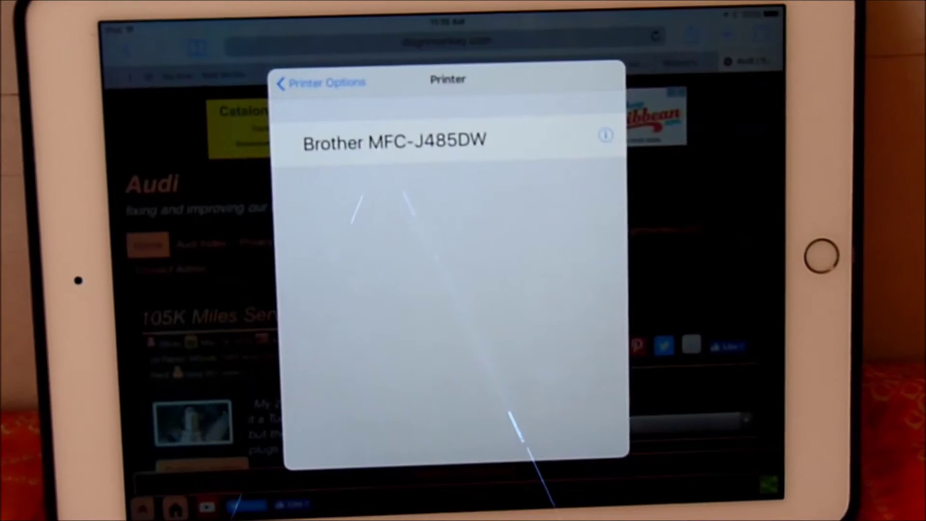
{"action": "left_click", "coordinate": [387, 139]}
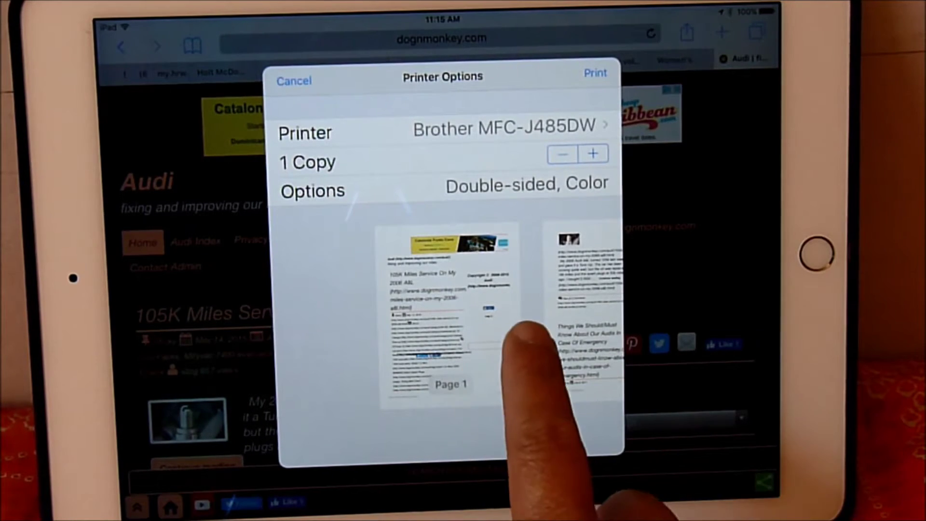
{"action": "left_click_drag", "start_coordinate": [589, 341], "coordinate": [451, 362]}
{"action": "left_click_drag", "start_coordinate": [589, 329], "coordinate": [479, 369]}
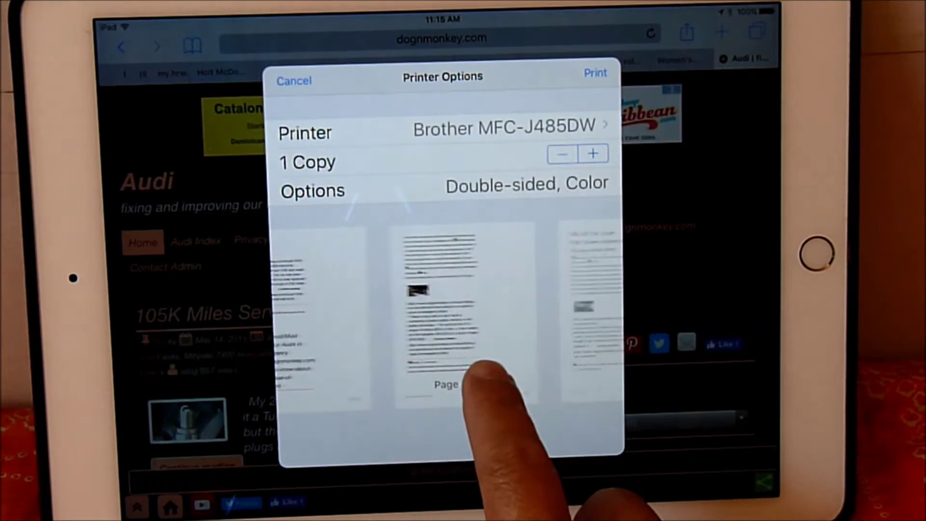
{"action": "left_click_drag", "start_coordinate": [579, 330], "coordinate": [486, 361]}
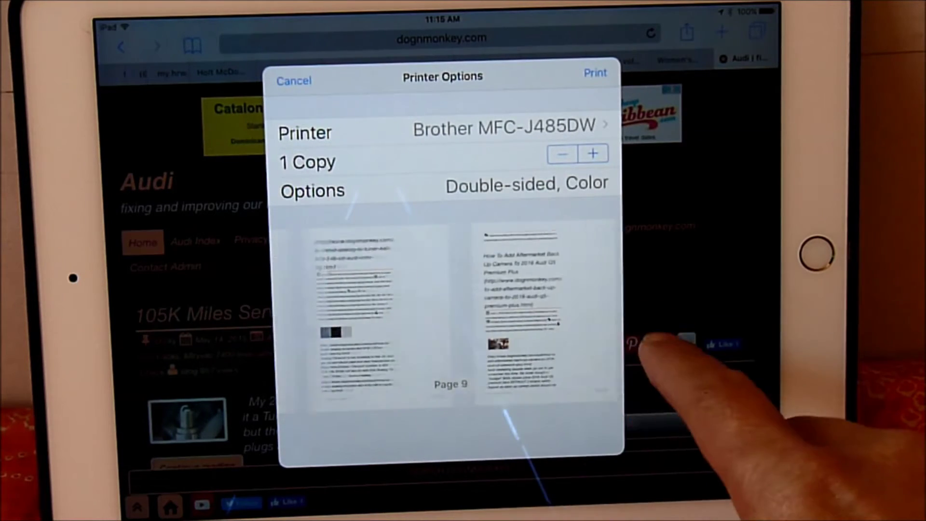
{"action": "left_click_drag", "start_coordinate": [661, 351], "coordinate": [434, 310]}
{"action": "left_click_drag", "start_coordinate": [548, 362], "coordinate": [477, 217]}
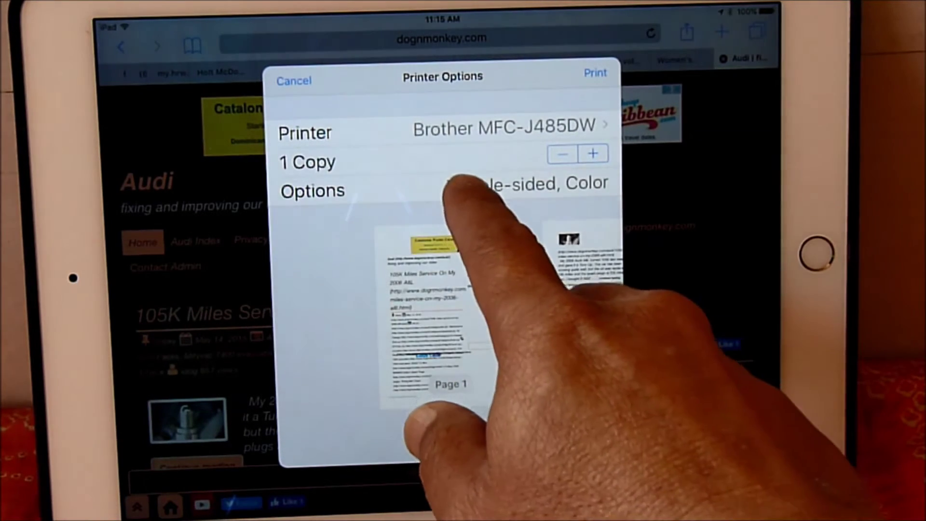
- Limit the print range to page 1 only
{"action": "left_click", "coordinate": [477, 190]}
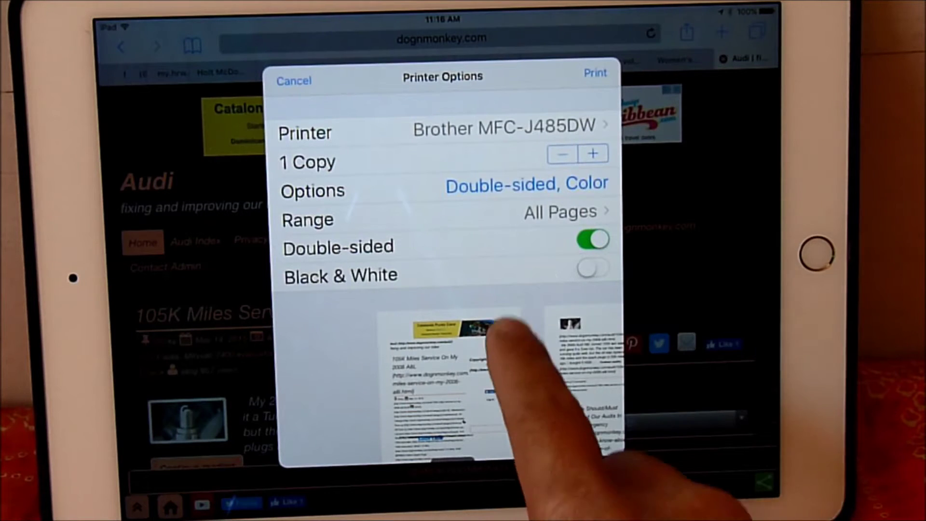
{"action": "left_click", "coordinate": [529, 212]}
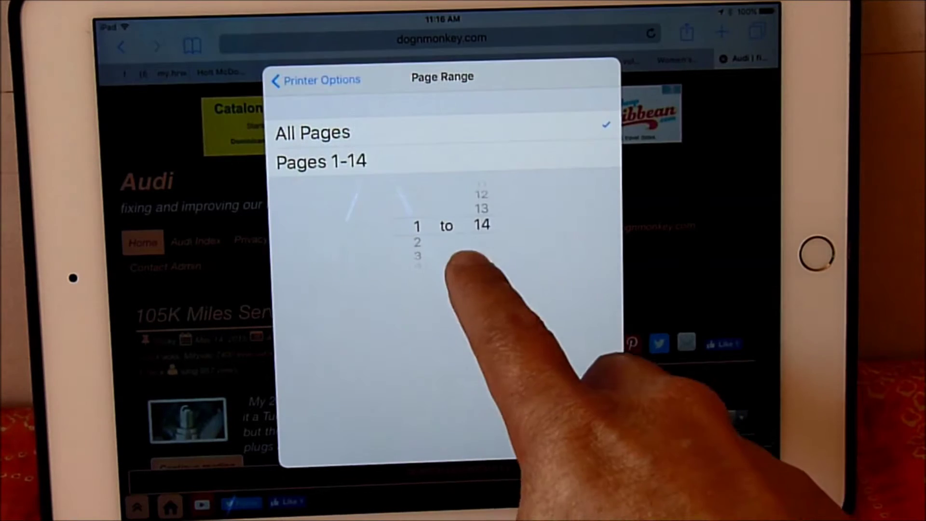
{"action": "left_click_drag", "start_coordinate": [481, 230], "coordinate": [465, 317]}
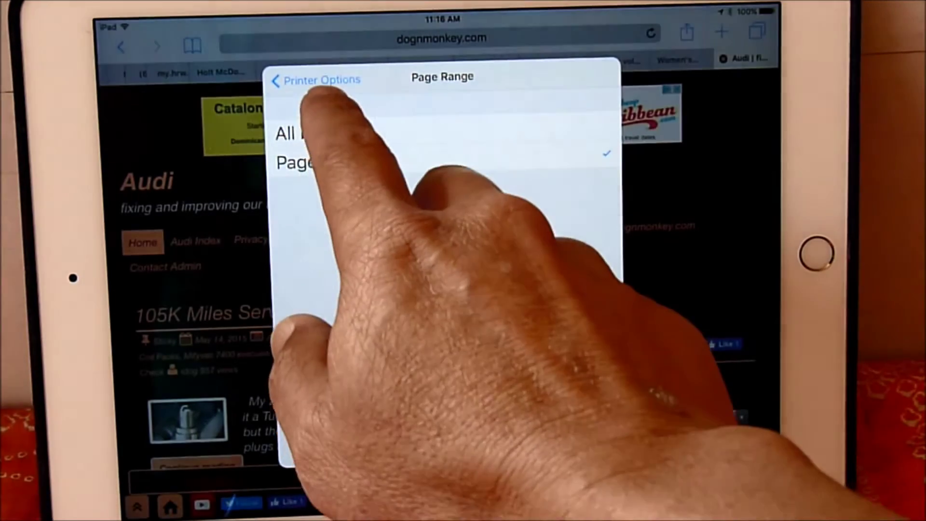
{"action": "left_click", "coordinate": [317, 79]}
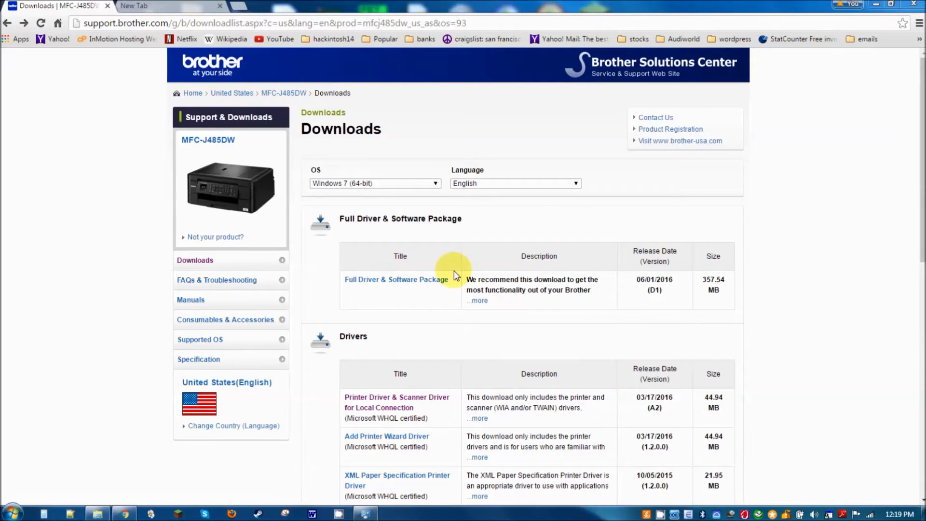
- Download the Full Driver & Software Package and run the installer from the downloads bar
{"action": "left_click", "coordinate": [423, 284]}
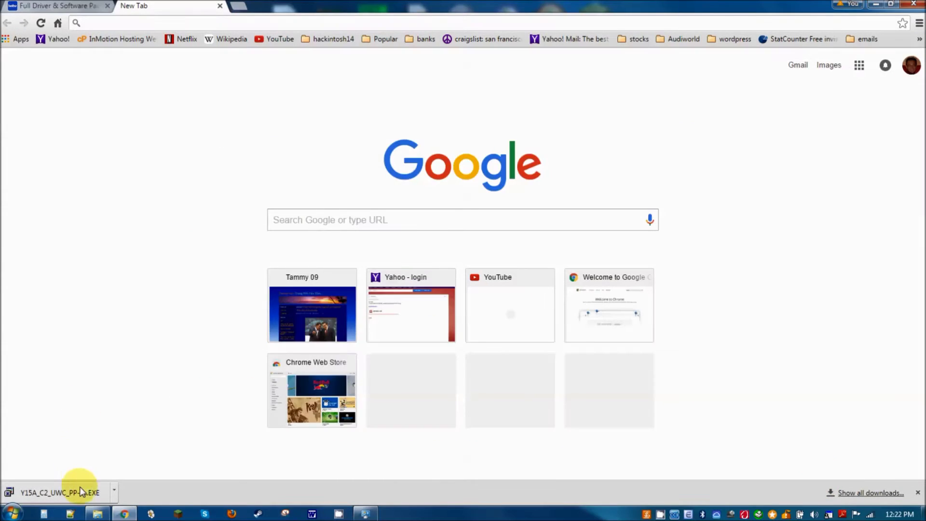
{"action": "right_click", "coordinate": [80, 489]}
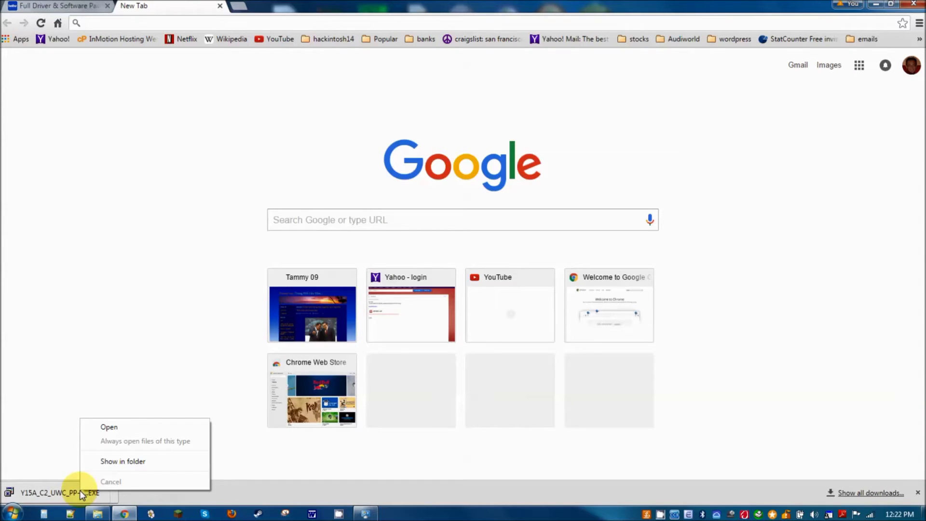
{"action": "left_click", "coordinate": [134, 427]}
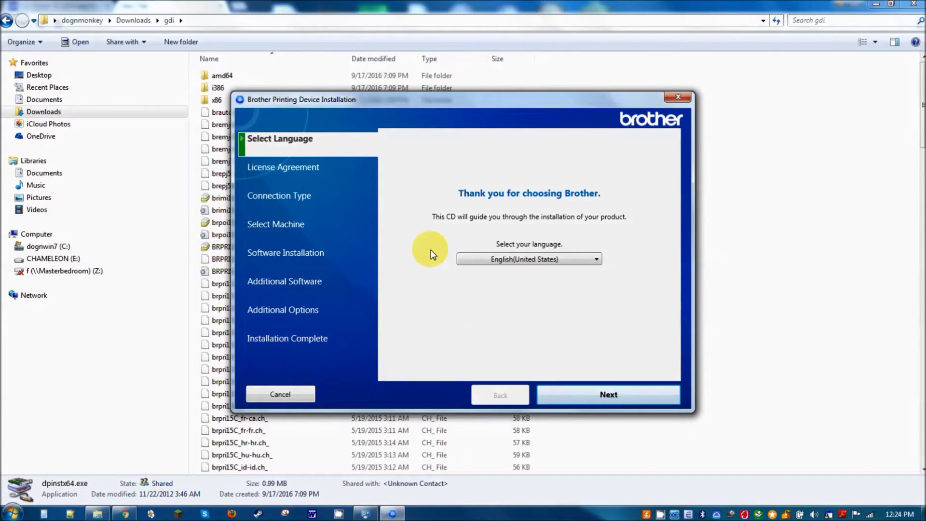
- Accept English and the license, choose a Wi-Fi connection, and select the detected MFC-J485DW
{"action": "left_click", "coordinate": [583, 391]}
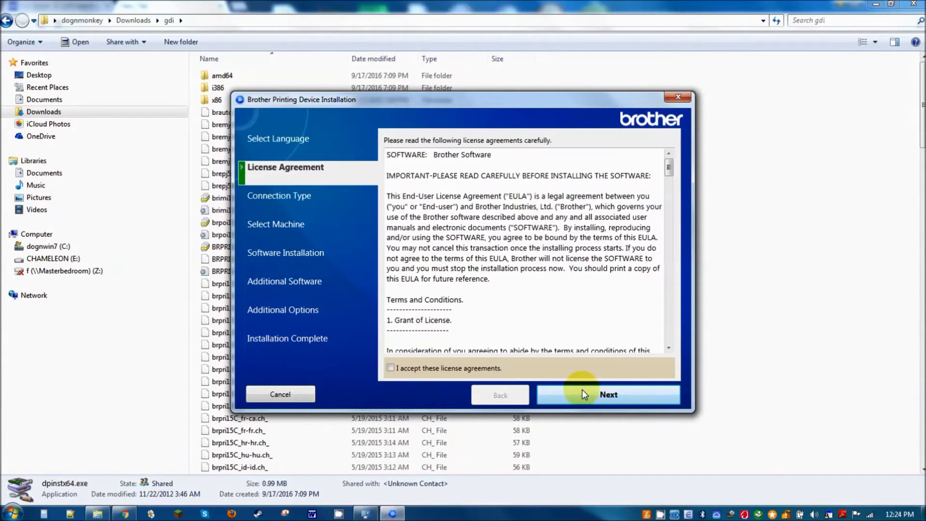
{"action": "left_click", "coordinate": [390, 367]}
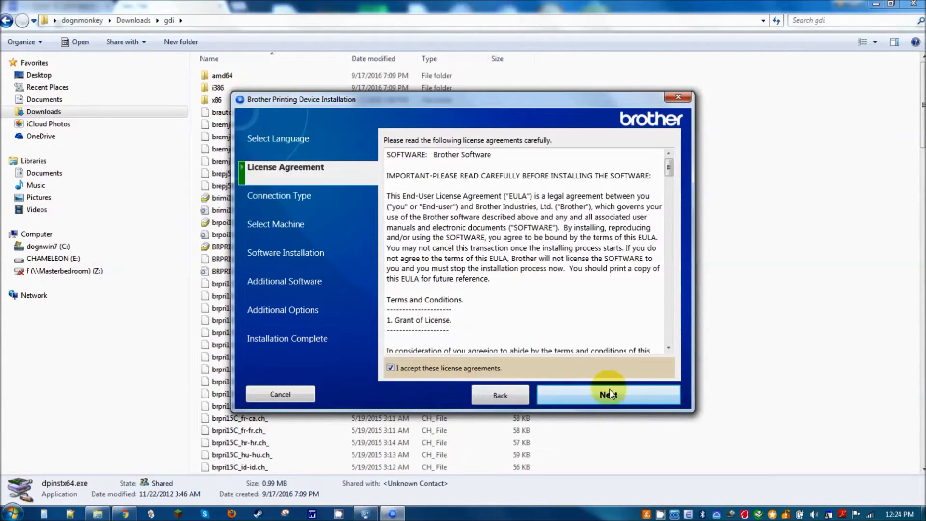
{"action": "left_click", "coordinate": [610, 395]}
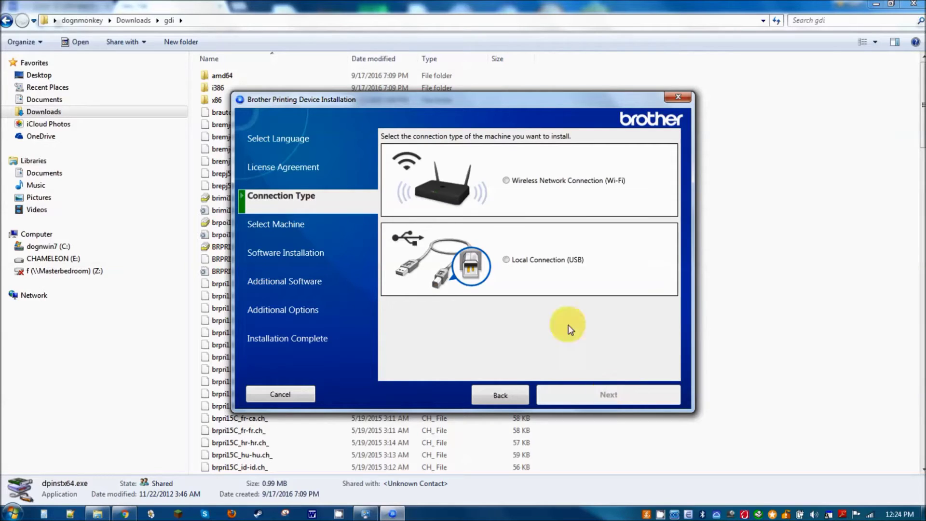
{"action": "left_click", "coordinate": [556, 189]}
{"action": "left_click", "coordinate": [609, 395]}
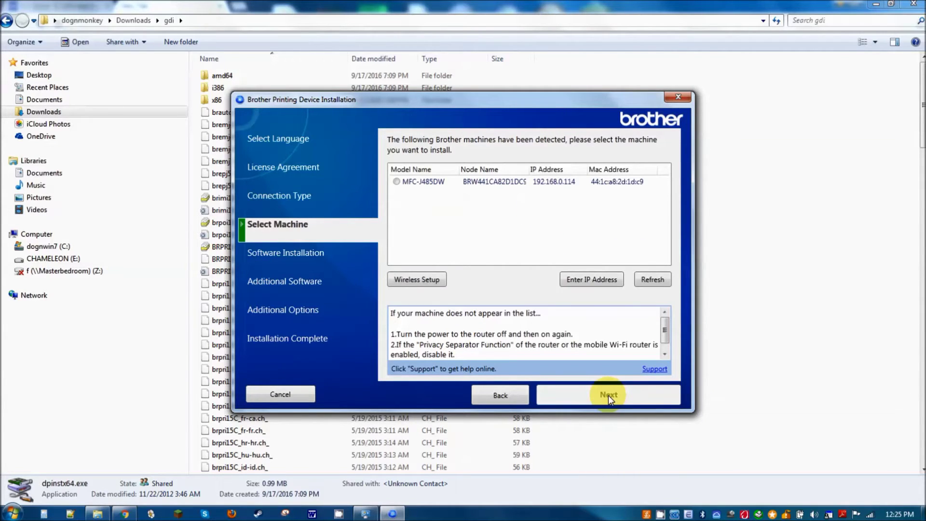
{"action": "left_click", "coordinate": [449, 182]}
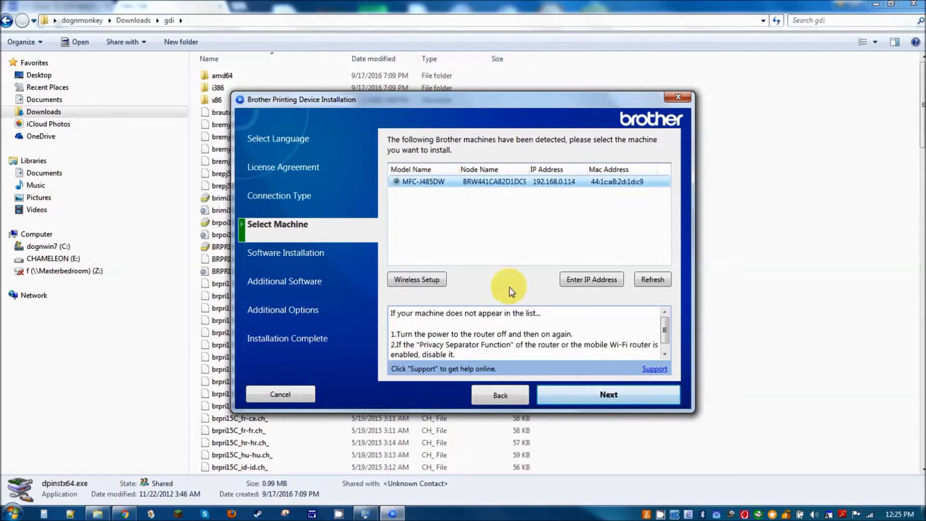
{"action": "left_click", "coordinate": [620, 389]}
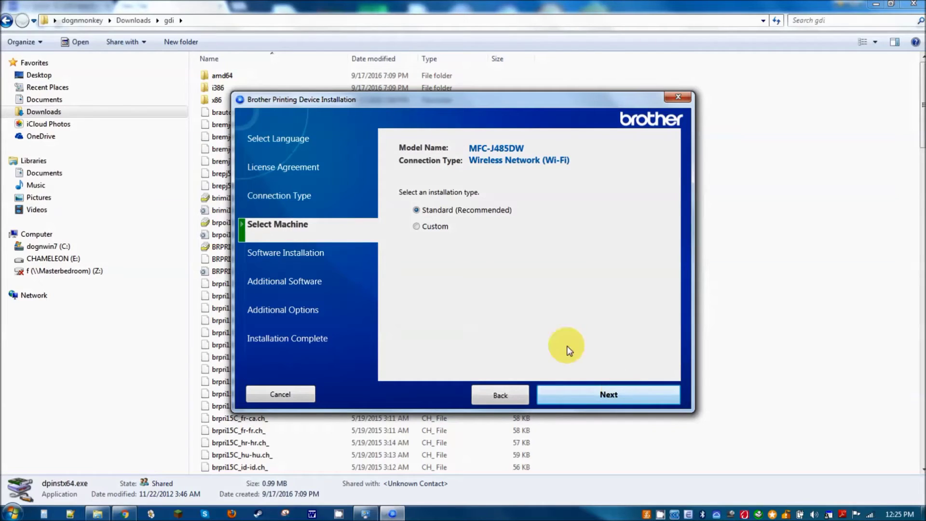
- Run the Standard install with PaperPort, then decline software update notifications
{"action": "left_click", "coordinate": [627, 395]}
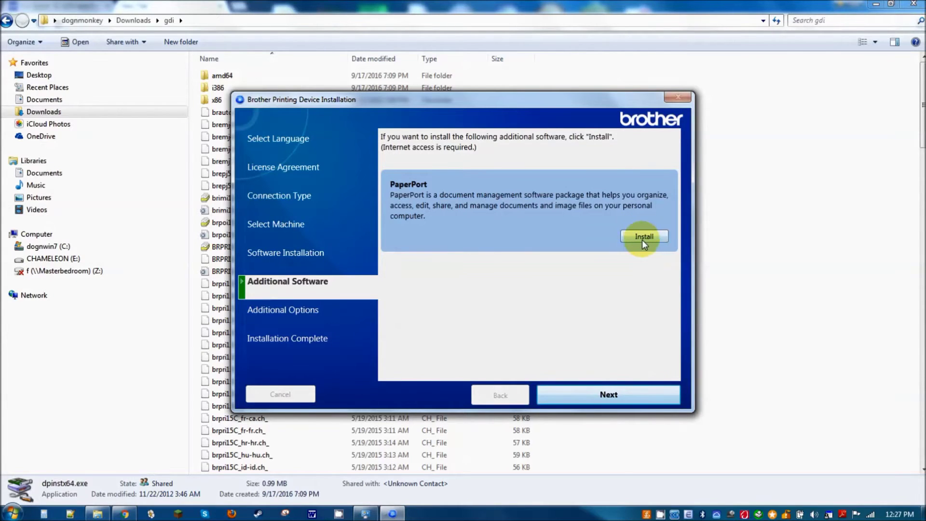
{"action": "left_click", "coordinate": [644, 238]}
{"action": "left_click", "coordinate": [483, 293]}
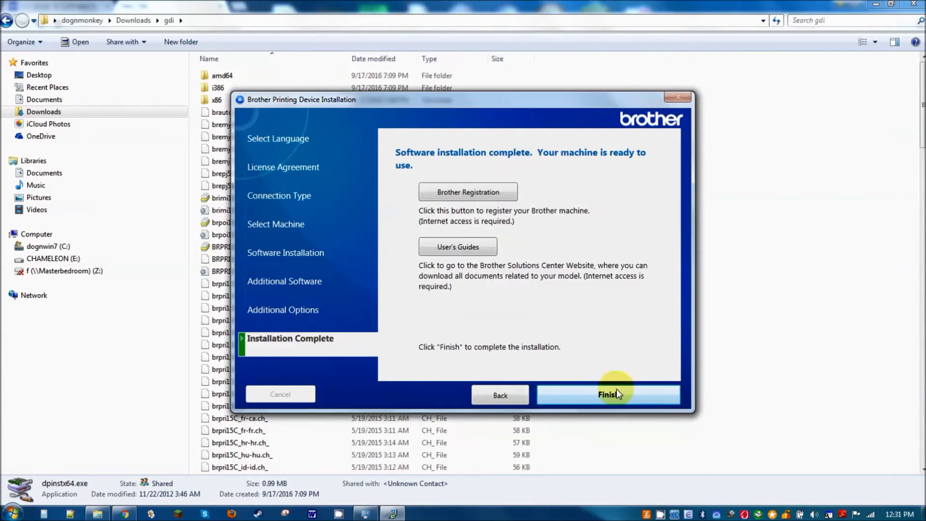
{"action": "left_click", "coordinate": [616, 390]}
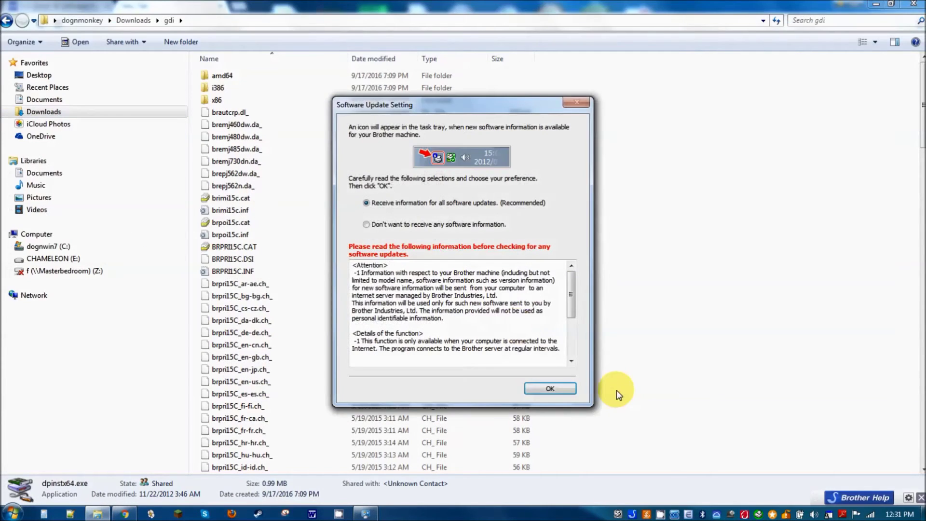
{"action": "left_click", "coordinate": [366, 224]}
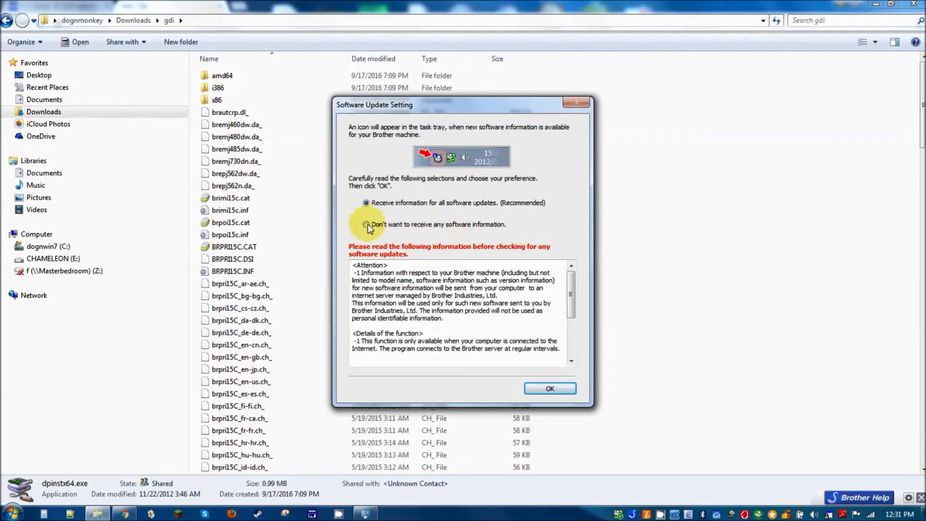
{"action": "left_click", "coordinate": [541, 388]}
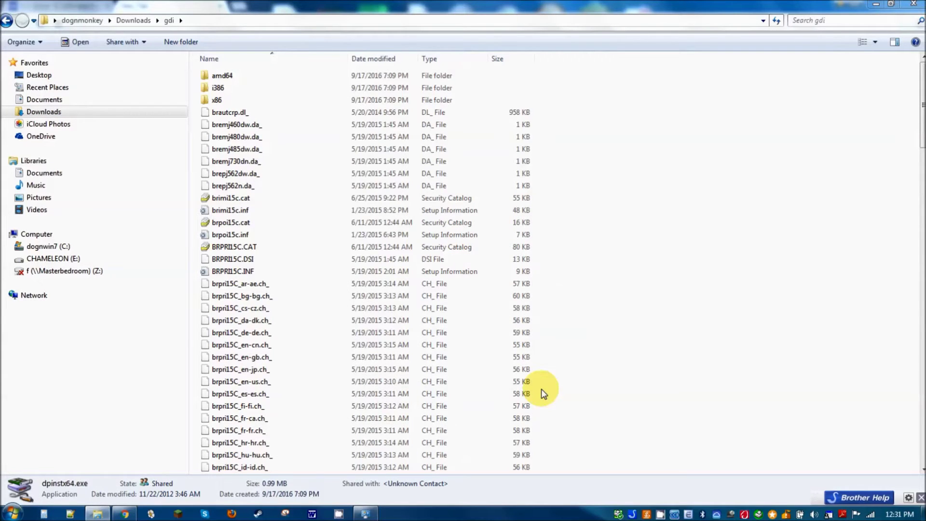
- Check Devices and Printers for the Brother MFC-J485DW listed as the default printer
{"action": "left_click", "coordinate": [13, 514]}
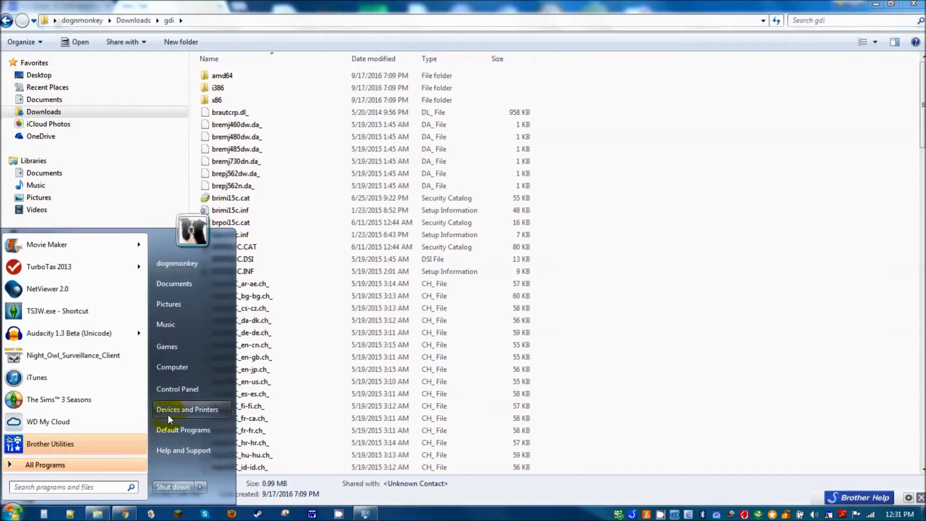
{"action": "left_click", "coordinate": [182, 411]}
{"action": "scroll", "coordinate": [406, 297], "scroll_direction": "down", "scroll_amount": 2}
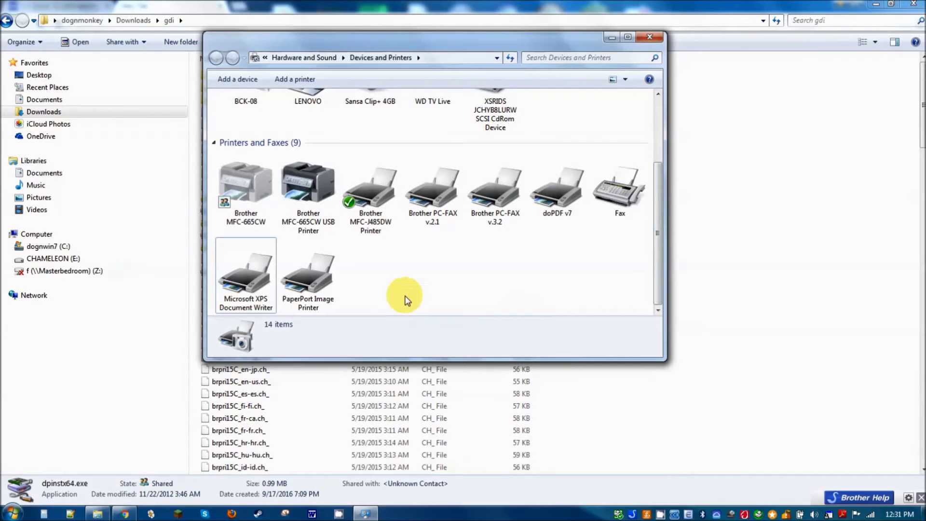
{"action": "left_click", "coordinate": [12, 512]}
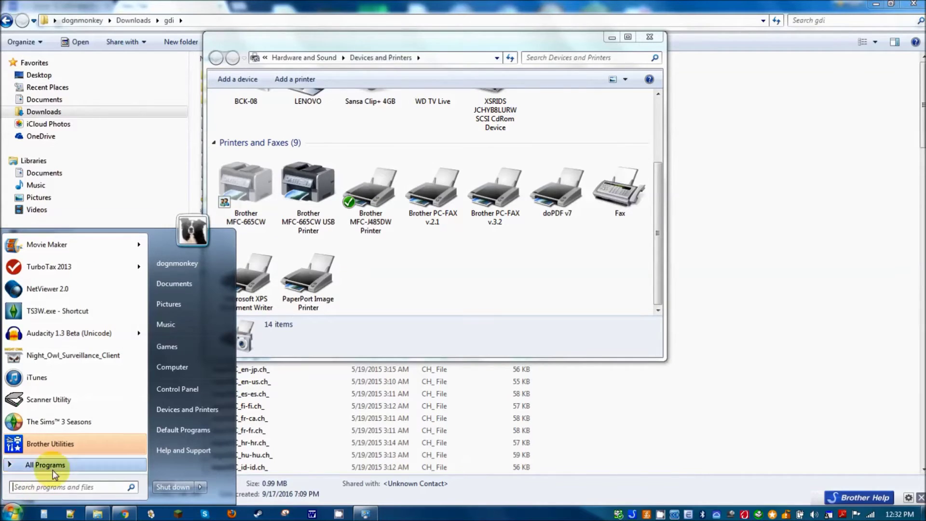
- Launch Brother Utilities, keep the WIA scanner at 1200x1200 dpi, and choose ControlCenter4 Advanced Mode
{"action": "left_click", "coordinate": [68, 449]}
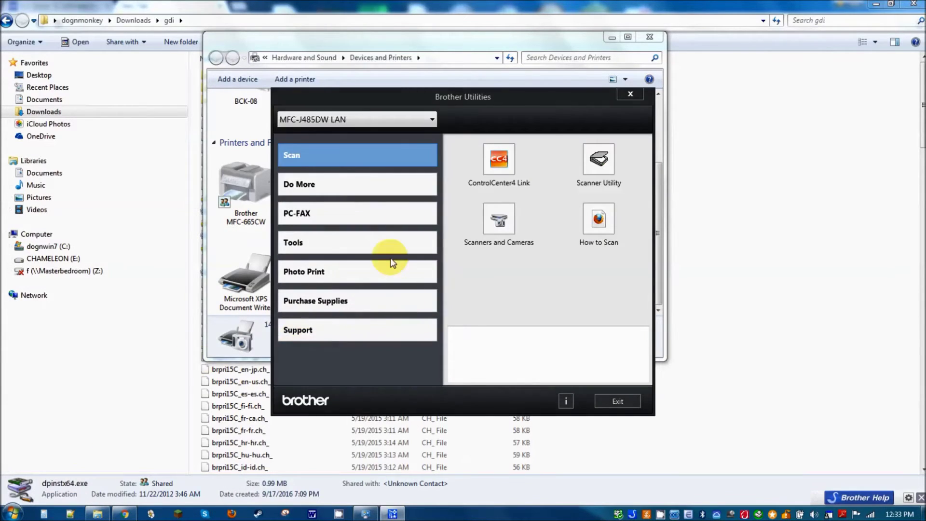
{"action": "left_click", "coordinate": [601, 163]}
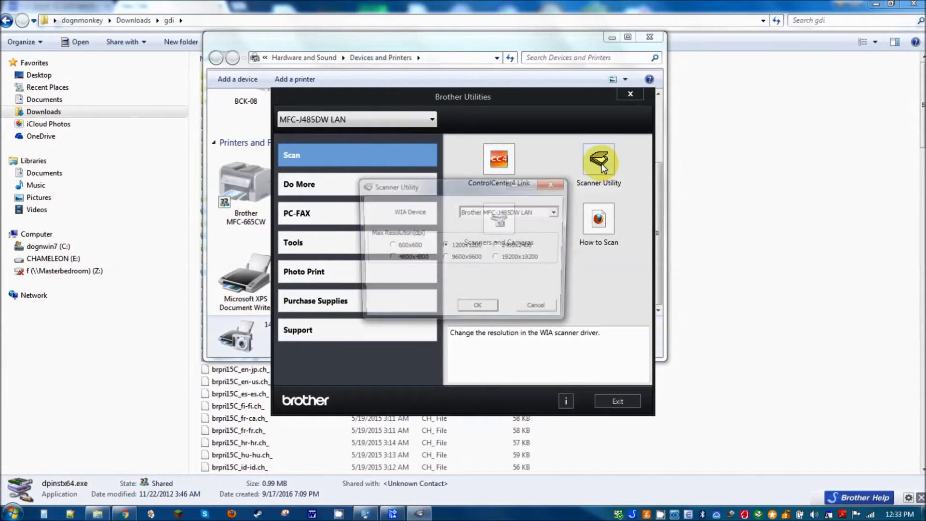
{"action": "left_click", "coordinate": [476, 310]}
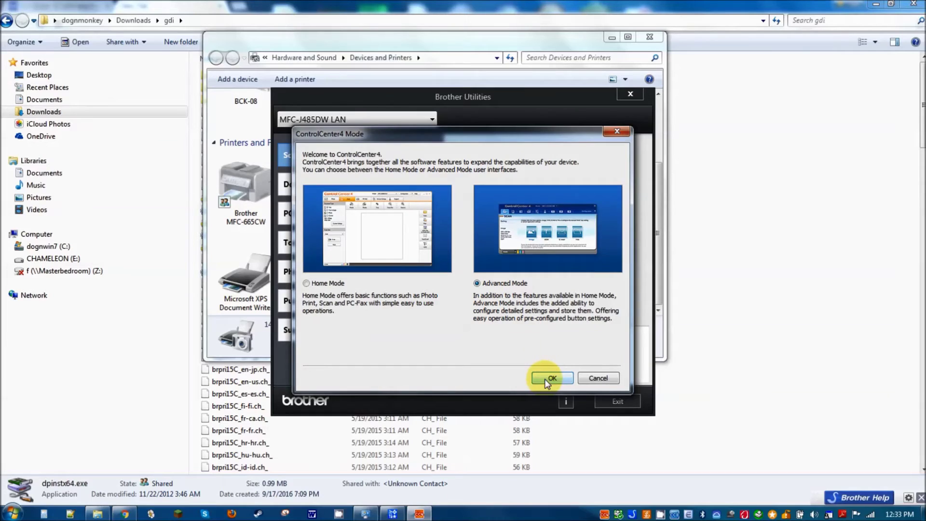
{"action": "left_click", "coordinate": [550, 379]}
- Enable PreScan in the Image scan settings, suppress the reminder, and start the image scan
{"action": "left_click", "coordinate": [391, 269]}
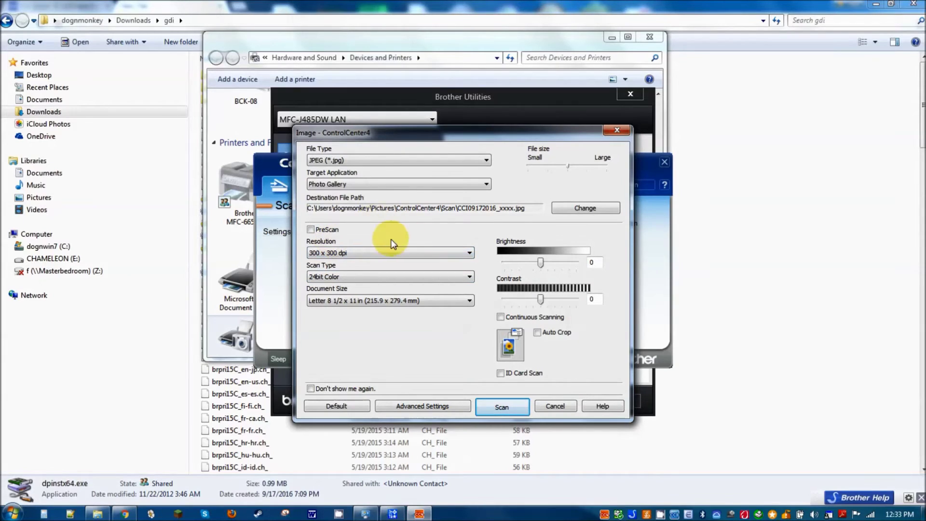
{"action": "left_click", "coordinate": [311, 230]}
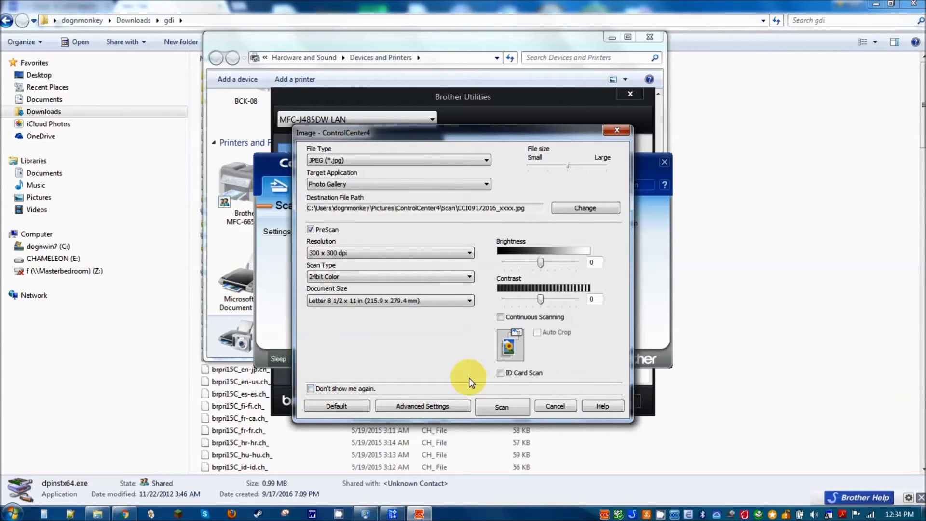
{"action": "left_click", "coordinate": [312, 389]}
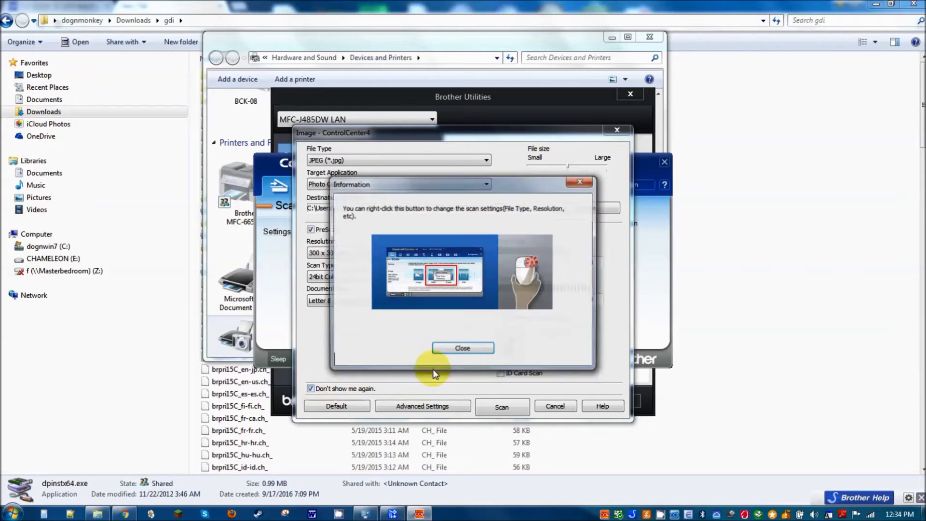
{"action": "left_click", "coordinate": [469, 352]}
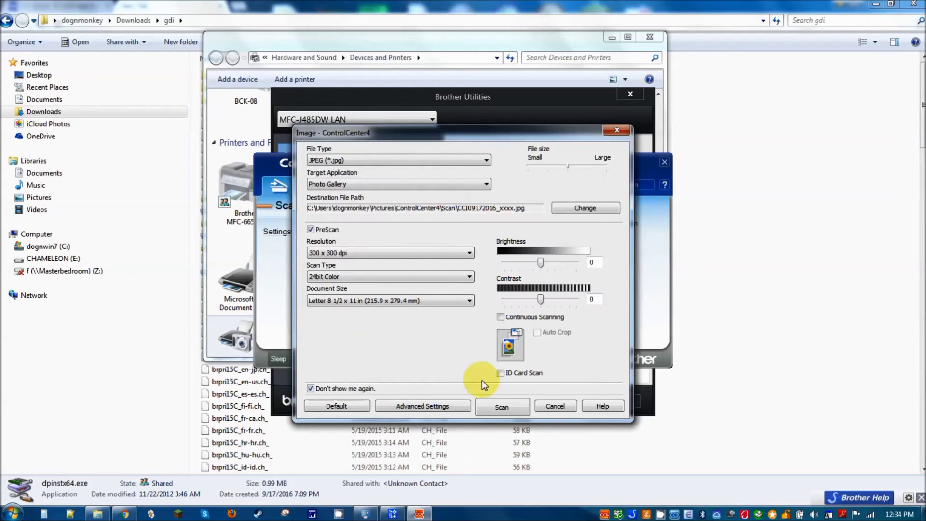
{"action": "left_click", "coordinate": [503, 407]}
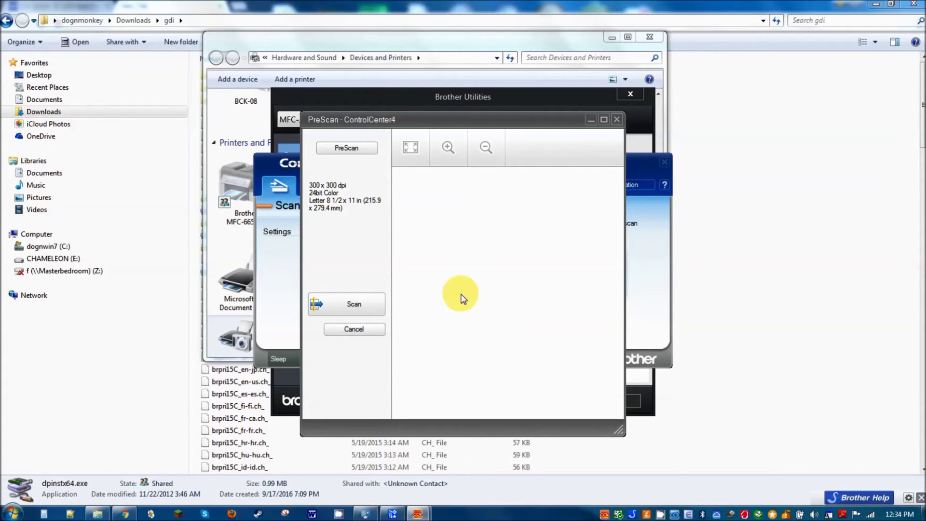
- Prescan the Snoopy sheet and pull the crop's top-right and bottom-left corners inward
{"action": "left_click", "coordinate": [353, 151]}
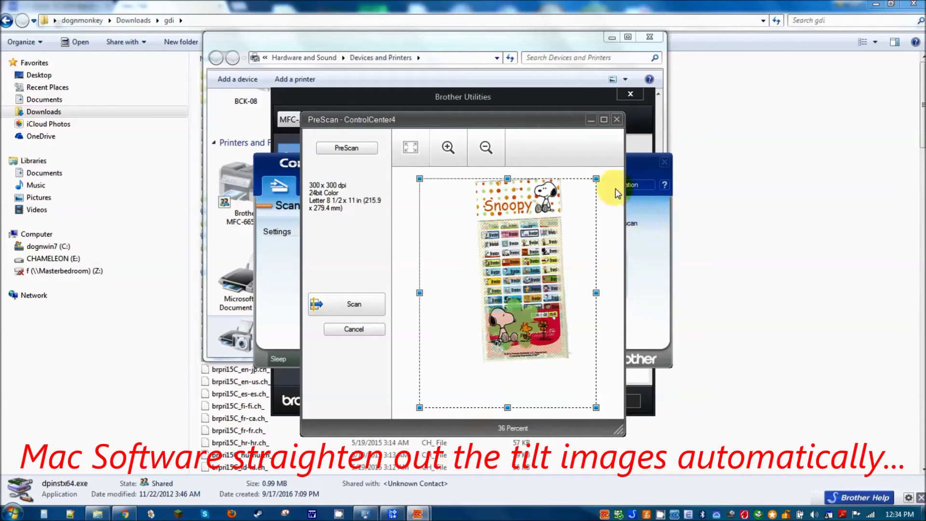
{"action": "left_click_drag", "start_coordinate": [596, 180], "coordinate": [565, 244]}
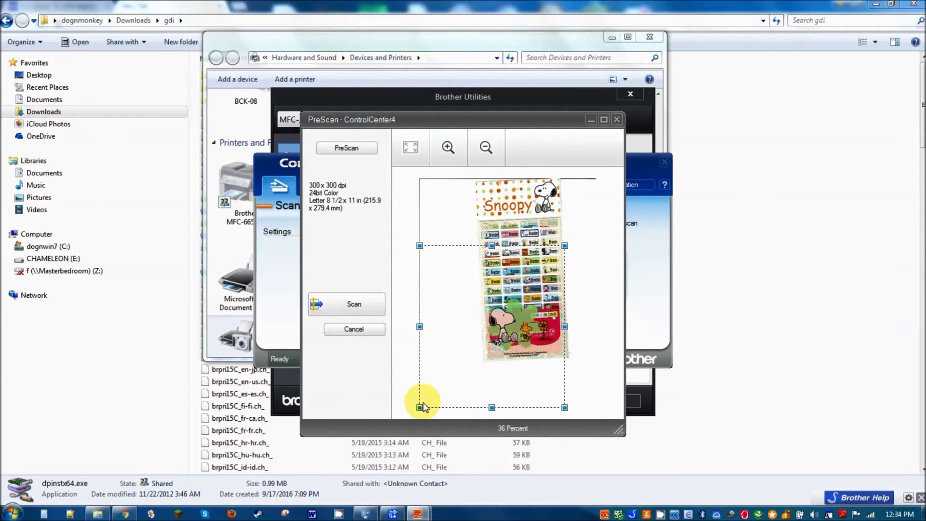
{"action": "left_click_drag", "start_coordinate": [420, 407], "coordinate": [480, 317]}
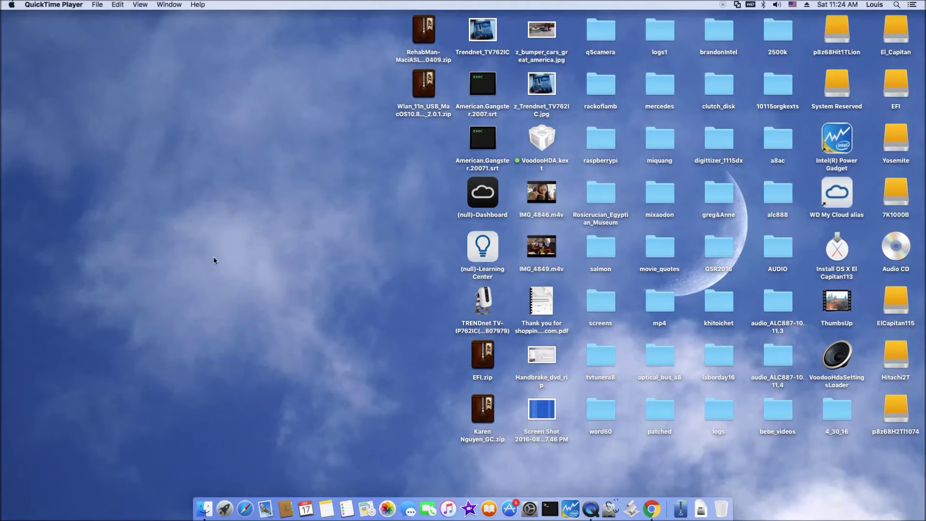
- Add the Brother MFC-J485DW in Printers & Scanners with location MasterBedroom
{"action": "left_click", "coordinate": [530, 509]}
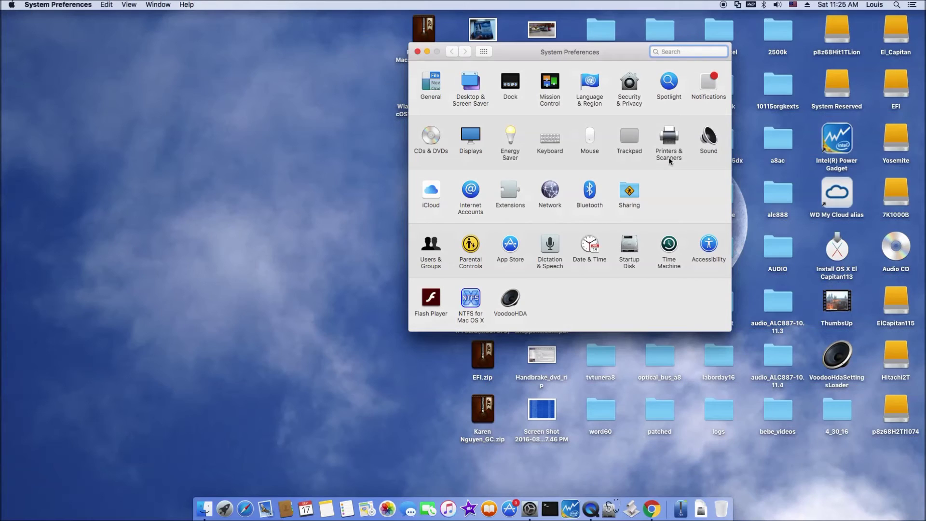
{"action": "left_click", "coordinate": [670, 161]}
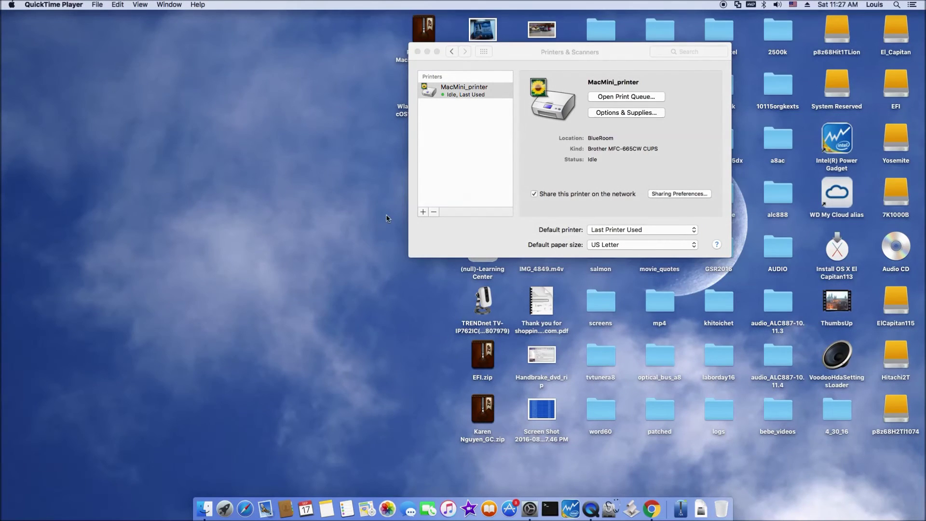
{"action": "left_click", "coordinate": [423, 212]}
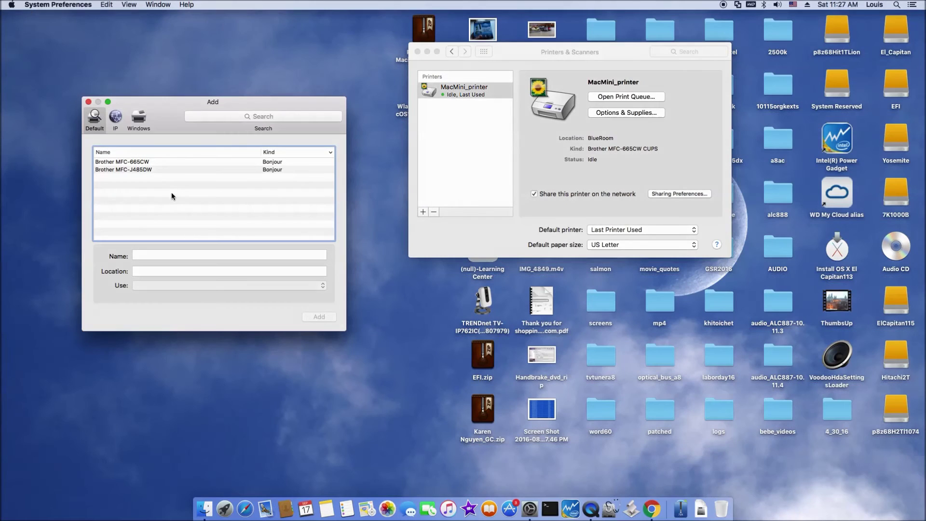
{"action": "left_click", "coordinate": [141, 170]}
{"action": "left_click", "coordinate": [146, 270]}
{"action": "type", "text": "MasterBedroom"}
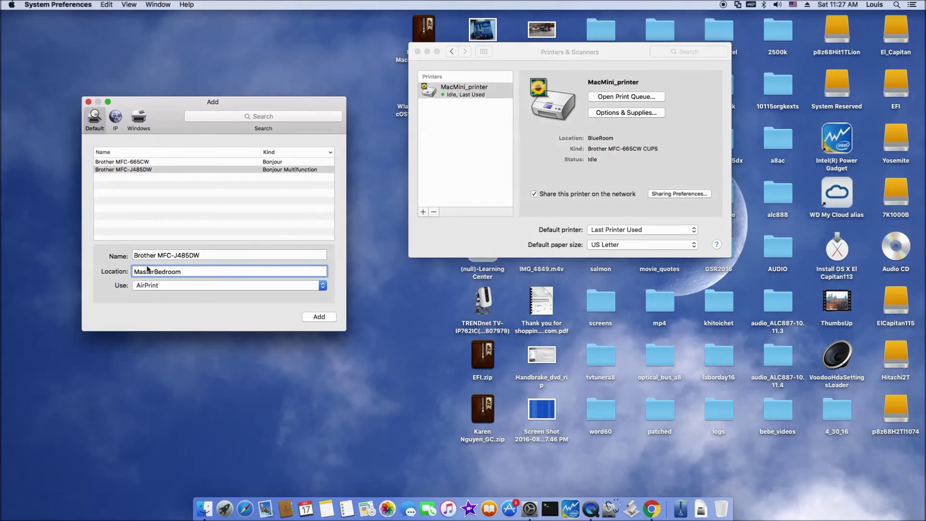
{"action": "left_click", "coordinate": [317, 316]}
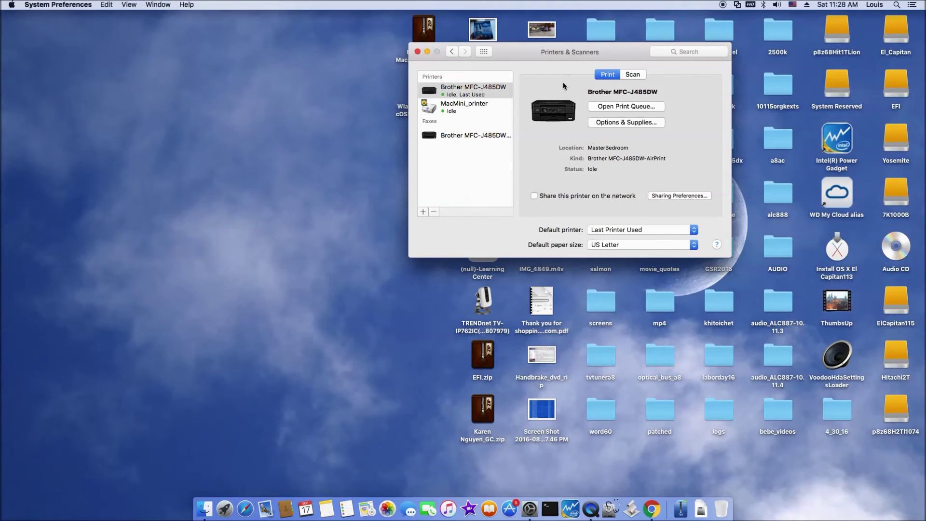
- Open the Brother scanner with details shown, keeping Flatbed mode at 200 dpi
{"action": "left_click", "coordinate": [635, 75]}
{"action": "left_click", "coordinate": [633, 106]}
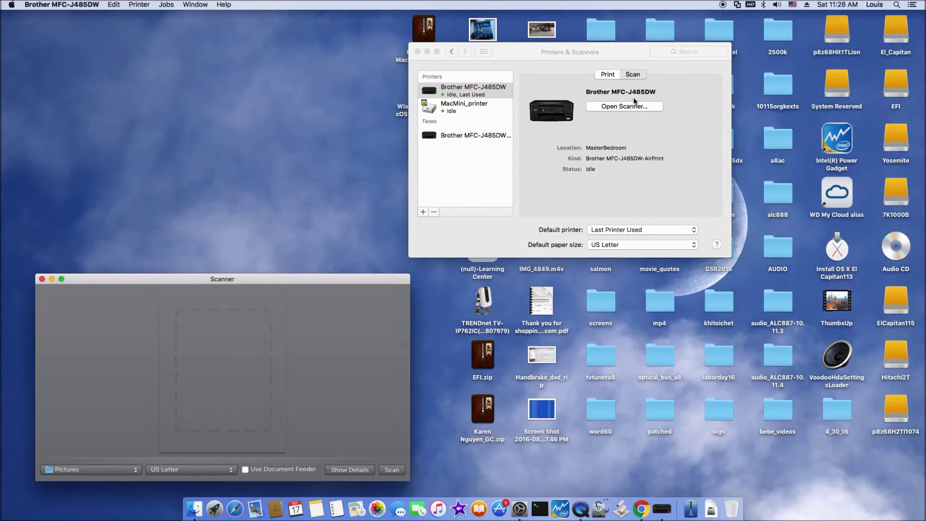
{"action": "left_click", "coordinate": [345, 470]}
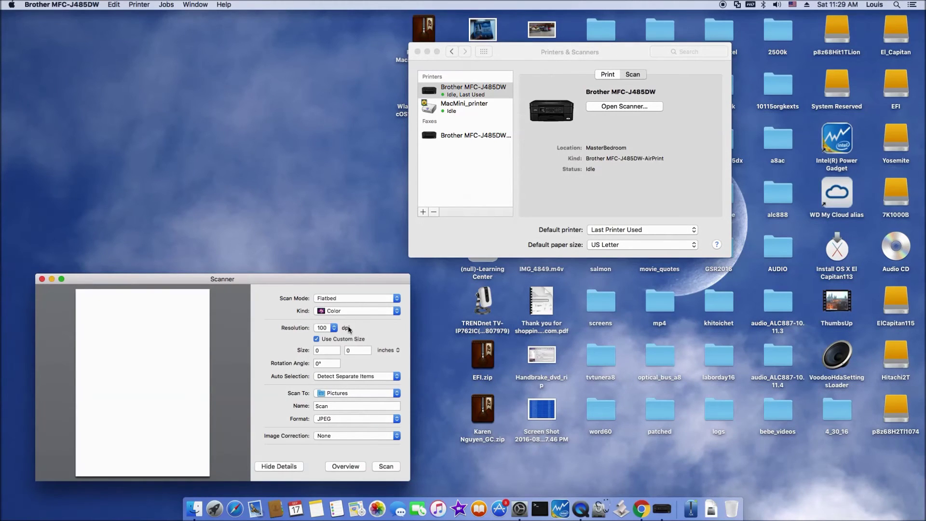
{"action": "left_click", "coordinate": [363, 298]}
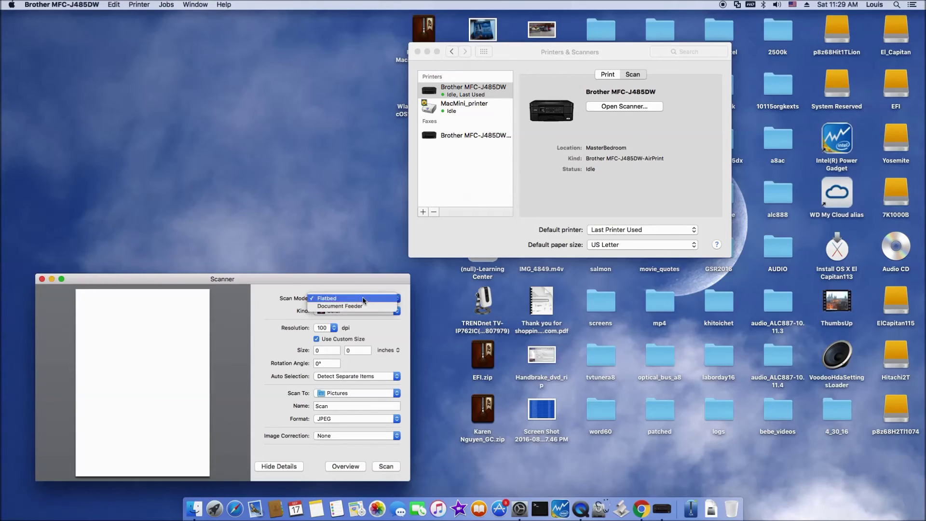
{"action": "left_click", "coordinate": [363, 298]}
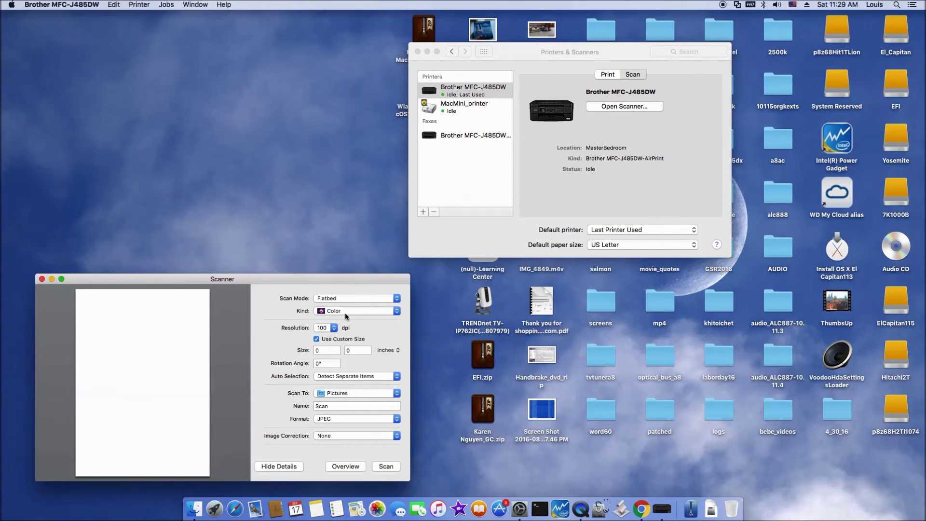
{"action": "left_click", "coordinate": [333, 329]}
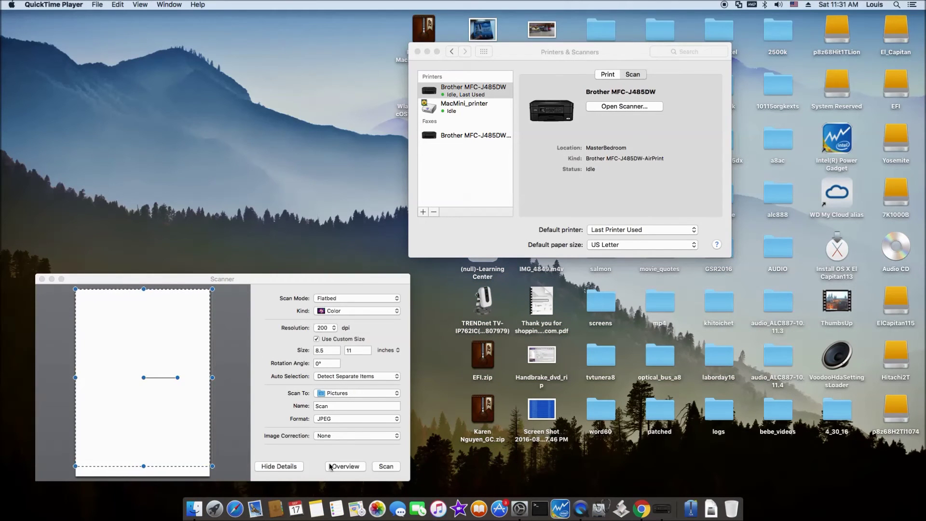
- Run an overview scan of the Snoopy sheet and reselect the whole sheet as the scan area
{"action": "left_click", "coordinate": [335, 466]}
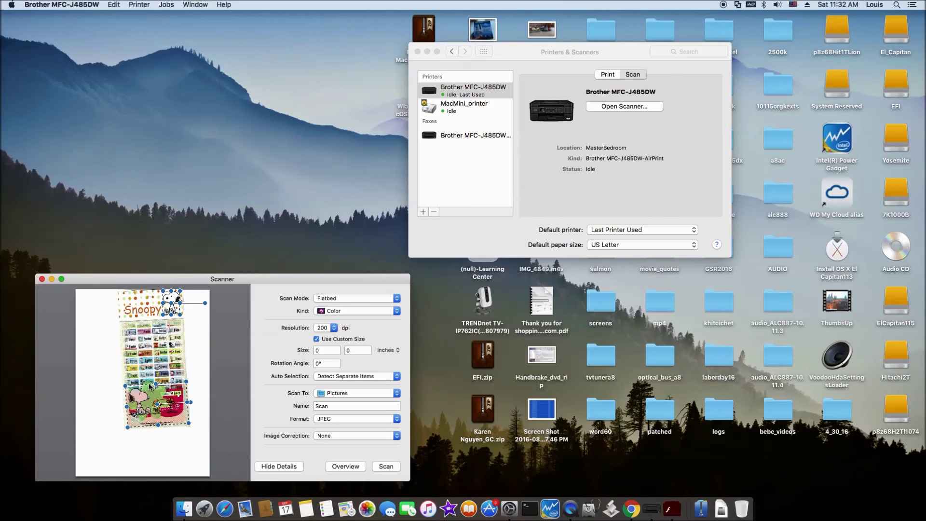
{"action": "left_click", "coordinate": [145, 311]}
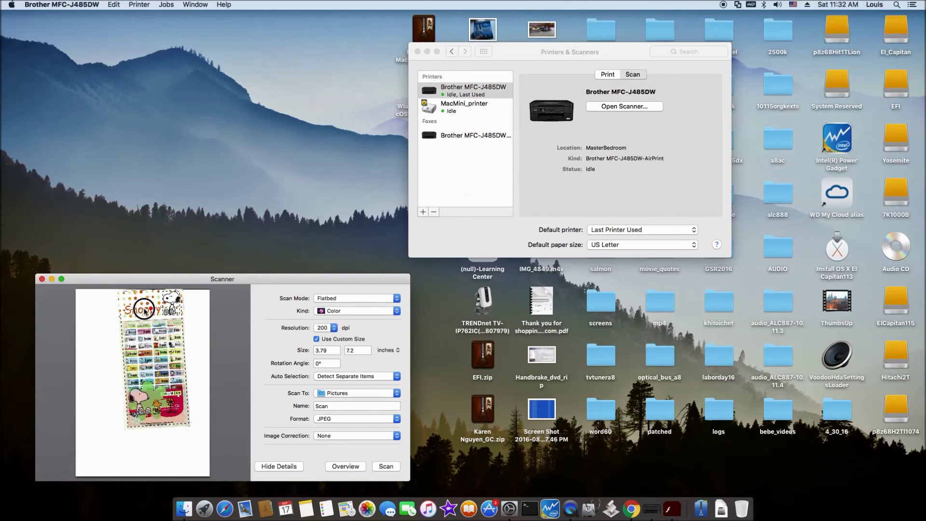
{"action": "left_click", "coordinate": [145, 295]}
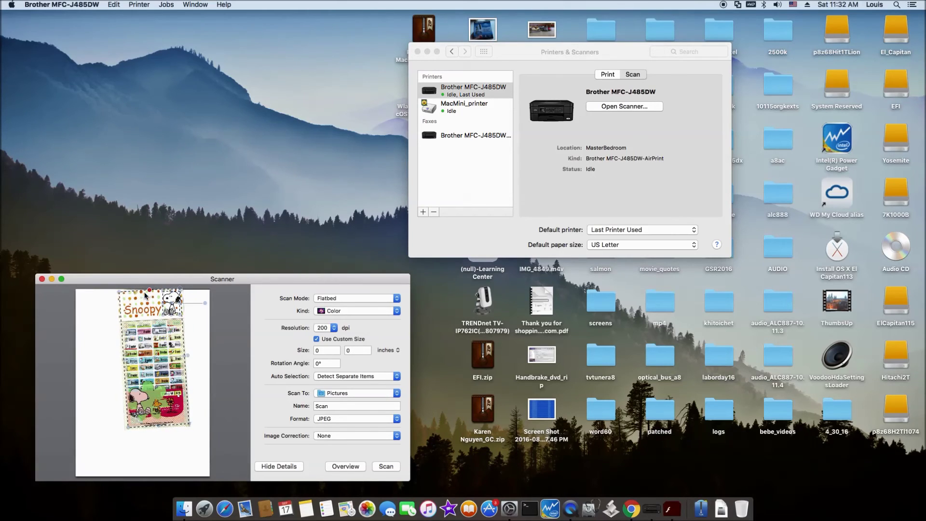
{"action": "left_click", "coordinate": [177, 347]}
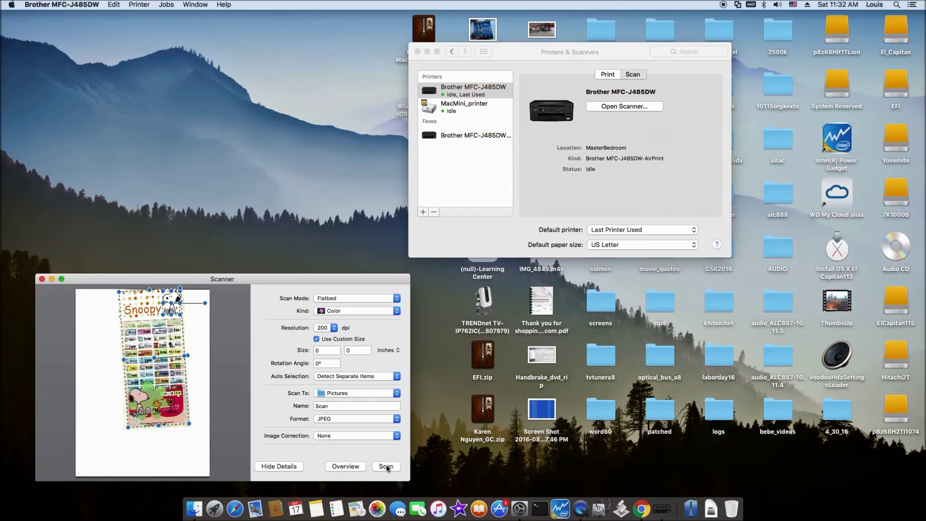
- Set the scan destination to the media16 folder, scan the sheet, and open Scan 1.jpeg
{"action": "left_click", "coordinate": [355, 393]}
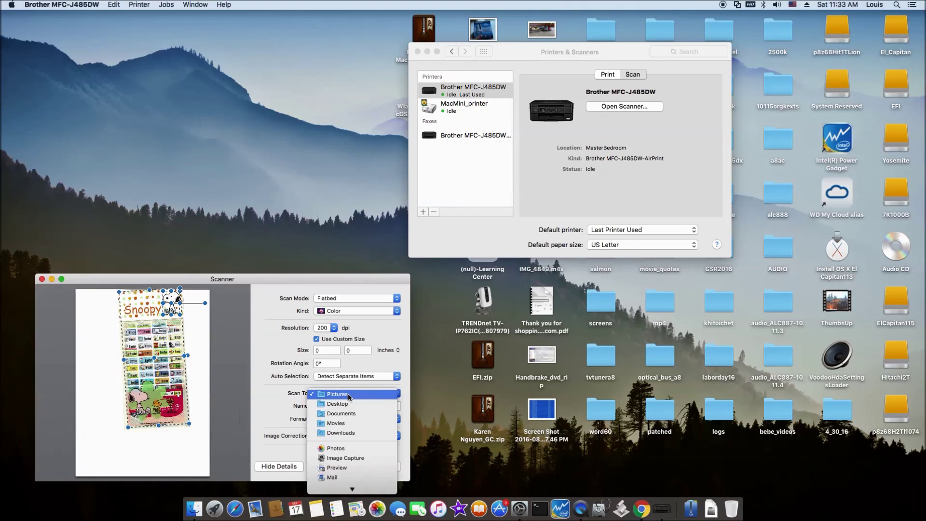
{"action": "left_click", "coordinate": [354, 483]}
{"action": "left_click", "coordinate": [314, 348]}
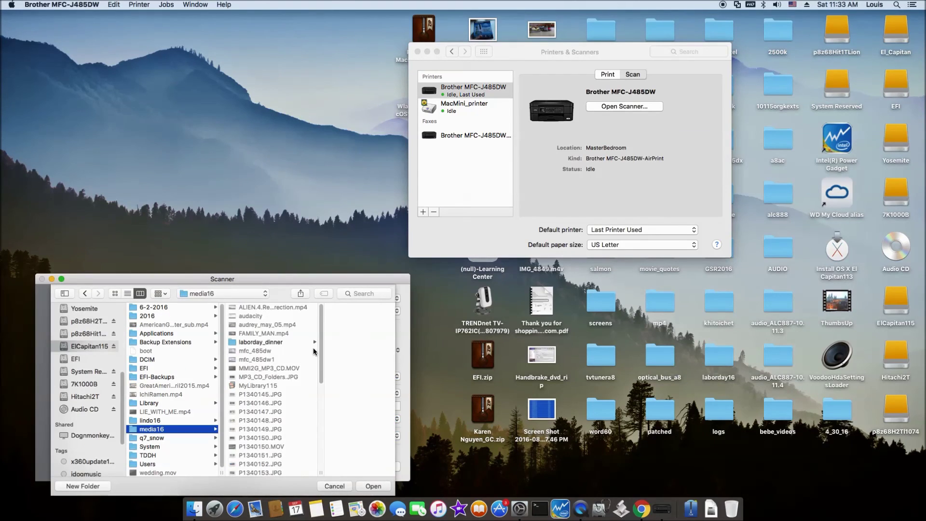
{"action": "left_click", "coordinate": [374, 486]}
{"action": "left_click", "coordinate": [385, 466]}
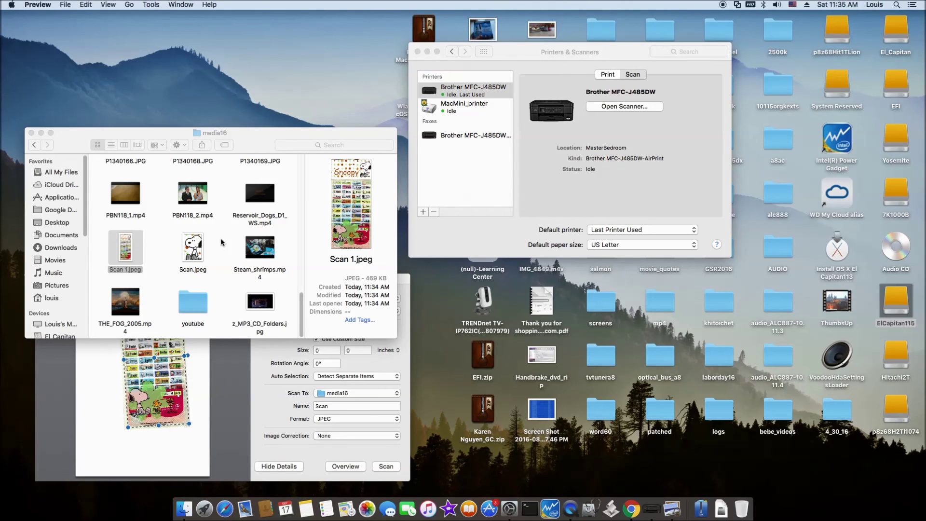
{"action": "key", "text": "super+o"}
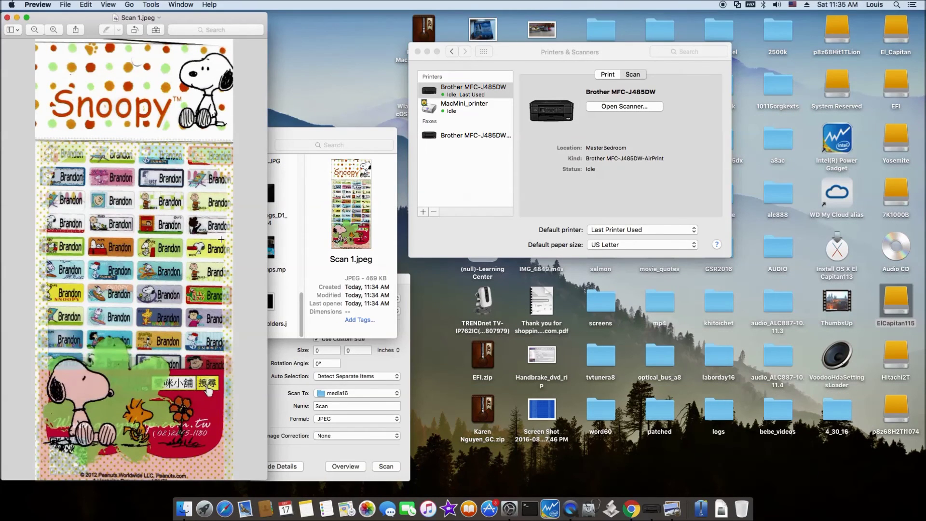